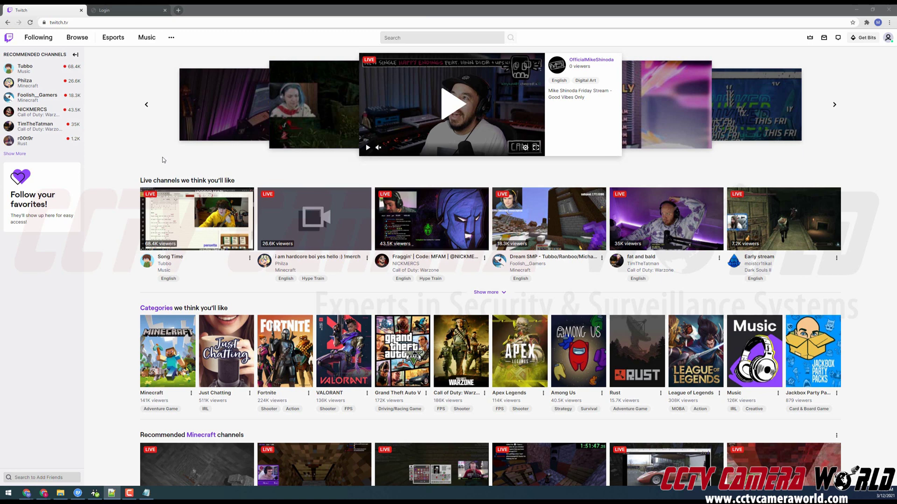
# Bring up the camera's 192.168.1.109 login page, with a blank Notepad open behind the browser.
pyautogui.click(136, 9)
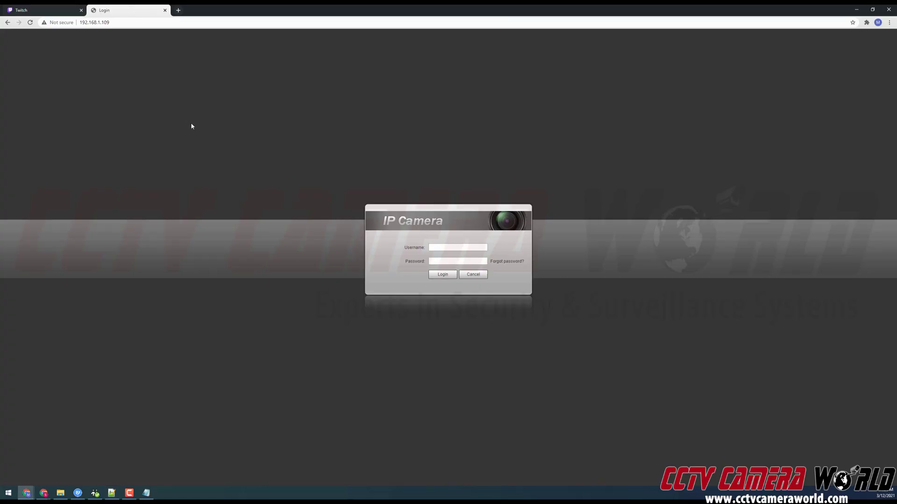
pyautogui.click(125, 22)
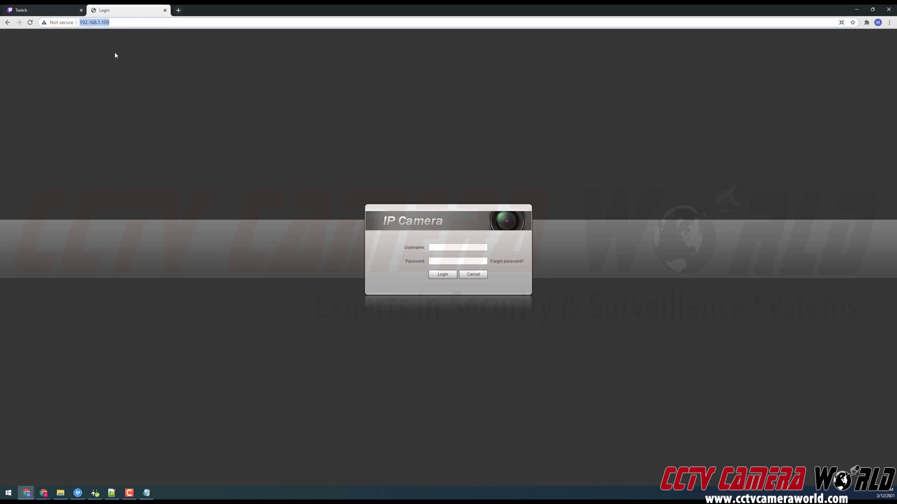
pyautogui.click(242, 221)
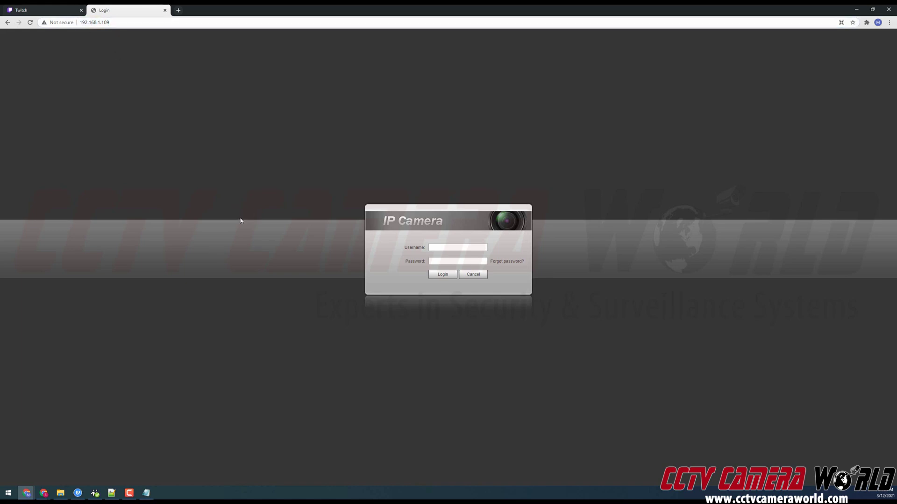
pyautogui.click(146, 493)
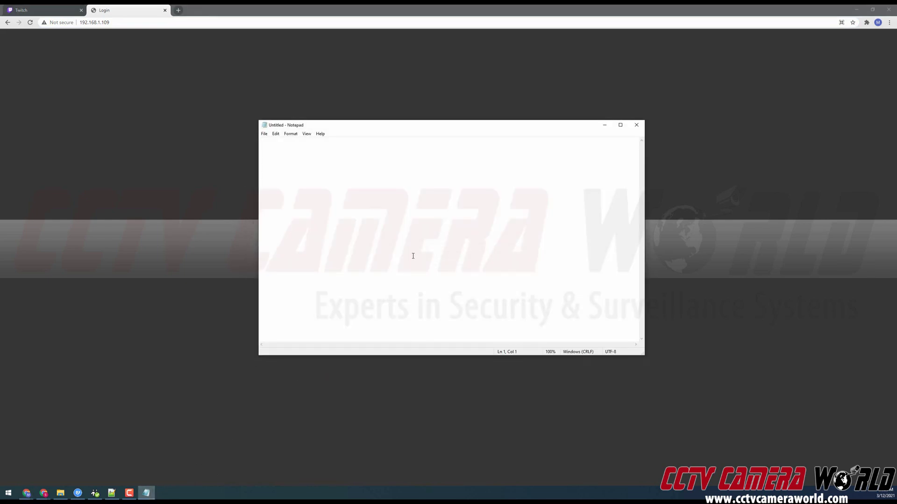
pyautogui.click(143, 172)
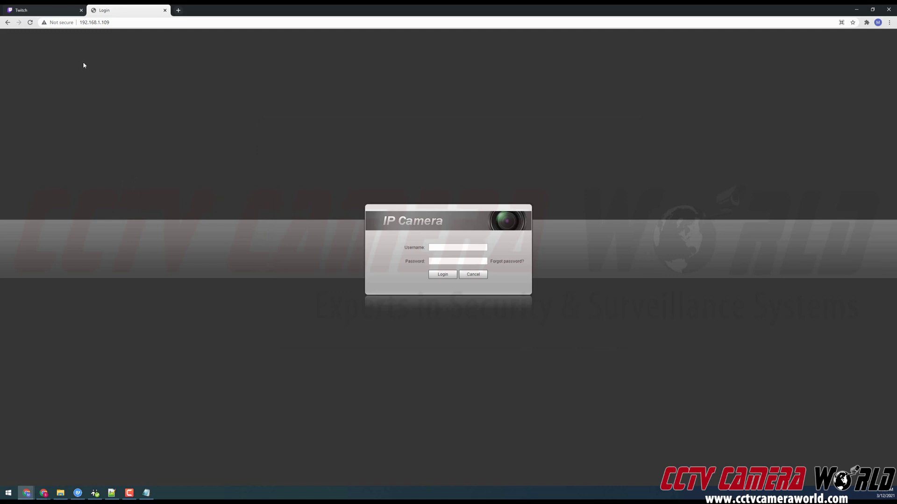
# Go to the Twitch Creator Dashboard through the account menu.
pyautogui.click(47, 6)
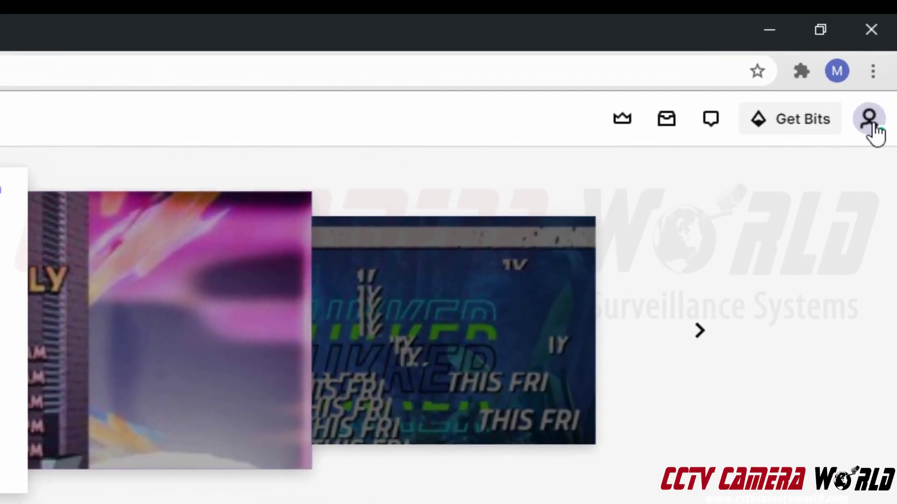
pyautogui.click(871, 125)
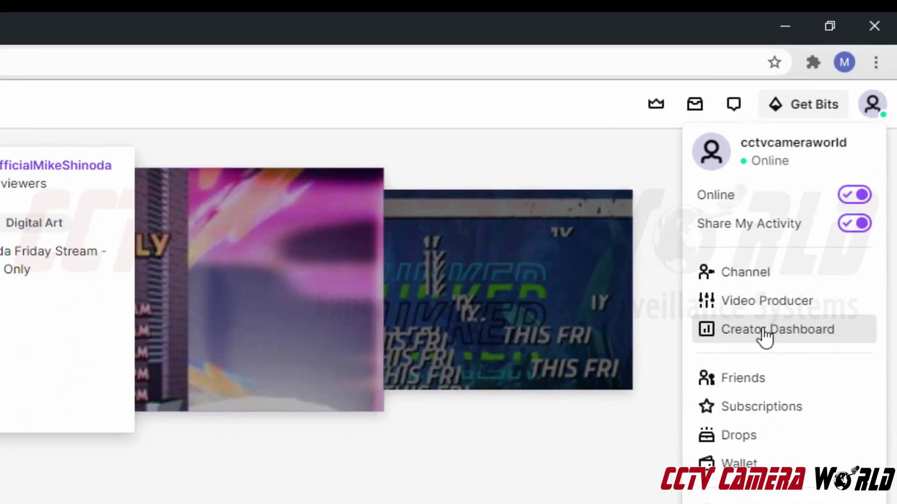
pyautogui.click(746, 379)
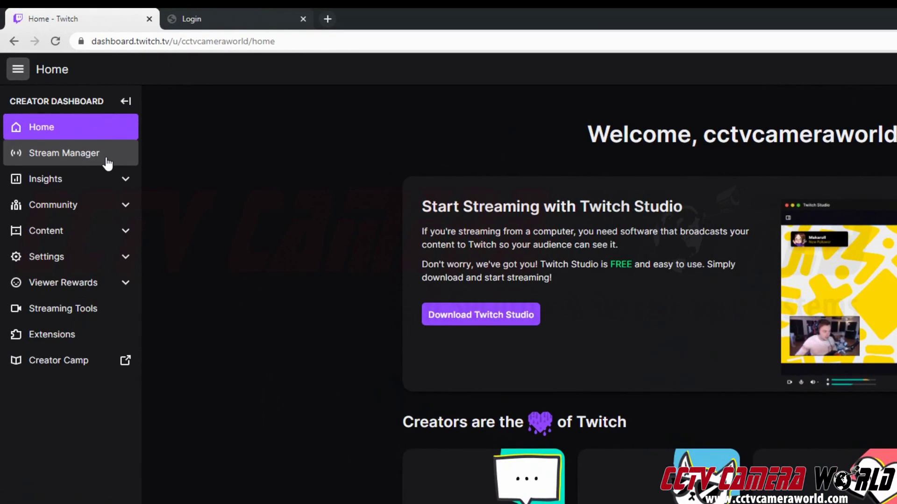
# In Stream Manager, change the stream title to 'Livestream Test' and save it.
pyautogui.click(107, 160)
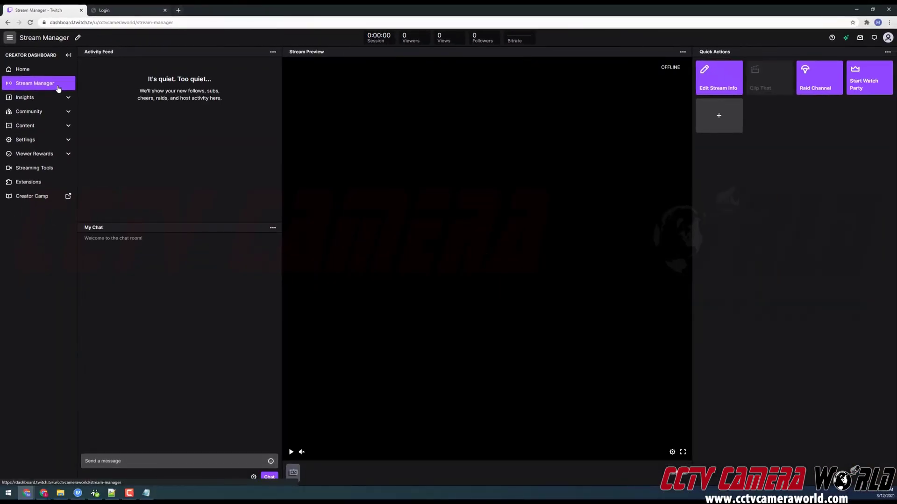
pyautogui.click(734, 82)
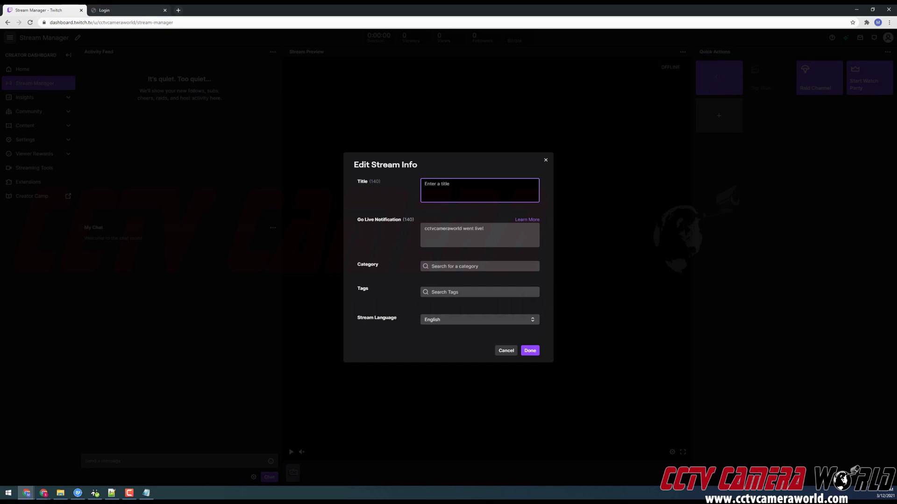
pyautogui.write('Livestream Test')
pyautogui.press('Tab')
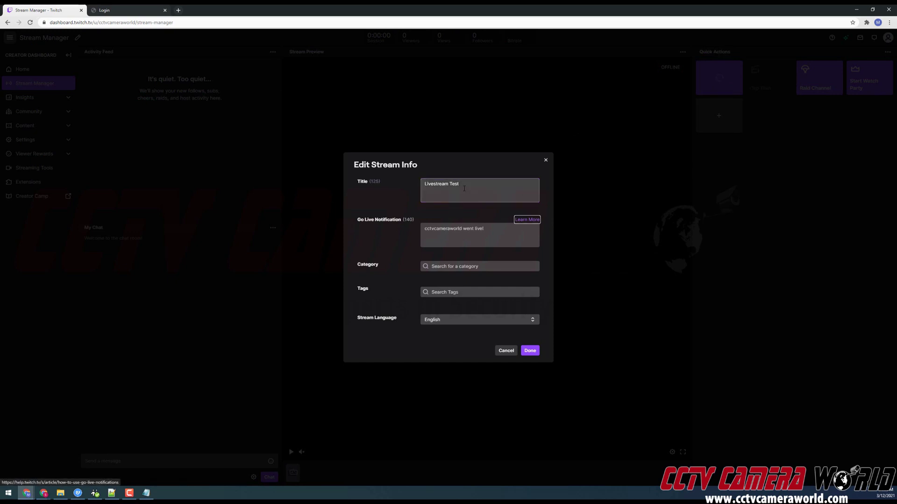
pyautogui.click(530, 351)
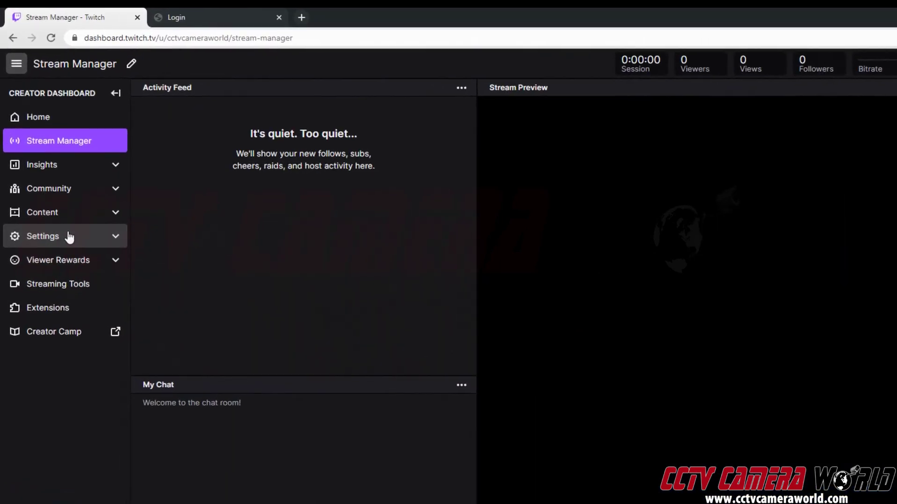
# Reveal the primary stream key under Settings > Stream and copy it.
pyautogui.click(69, 238)
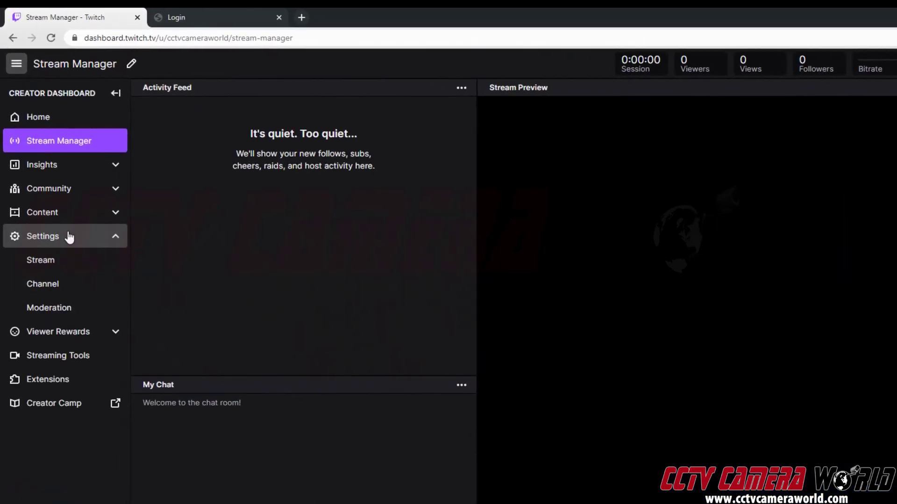
pyautogui.click(62, 270)
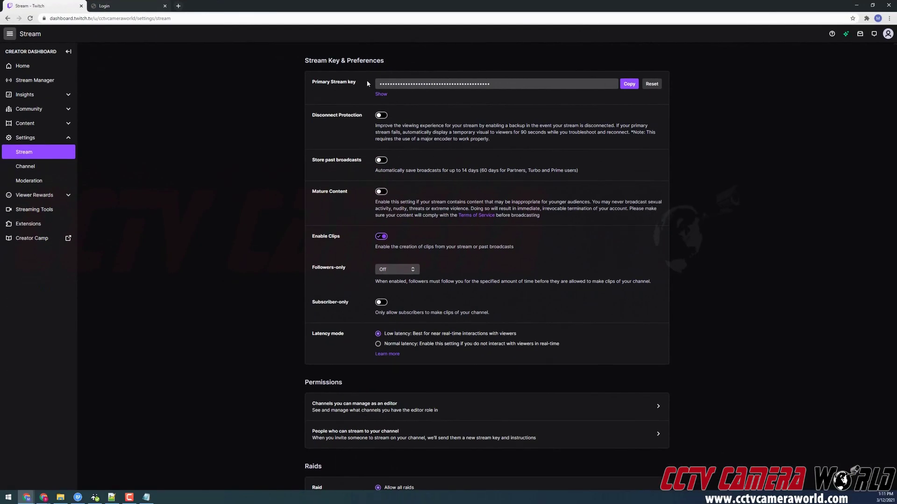
pyautogui.click(380, 83)
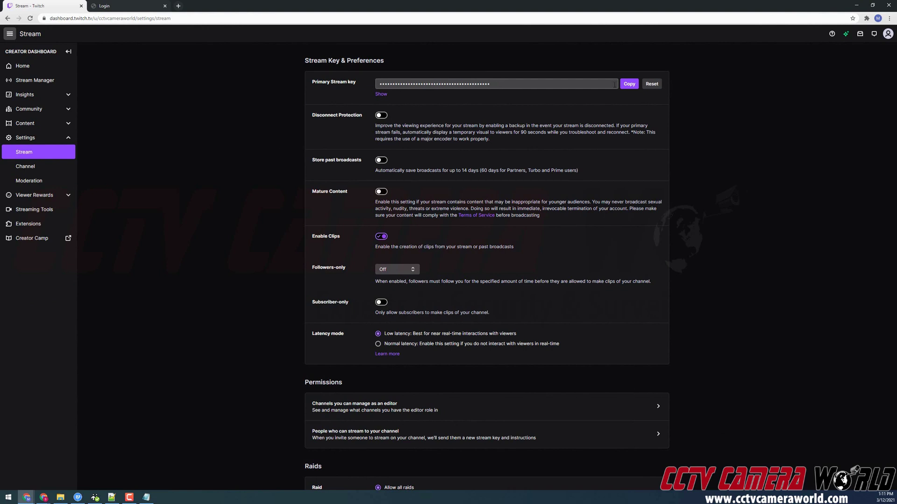
pyautogui.click(382, 94)
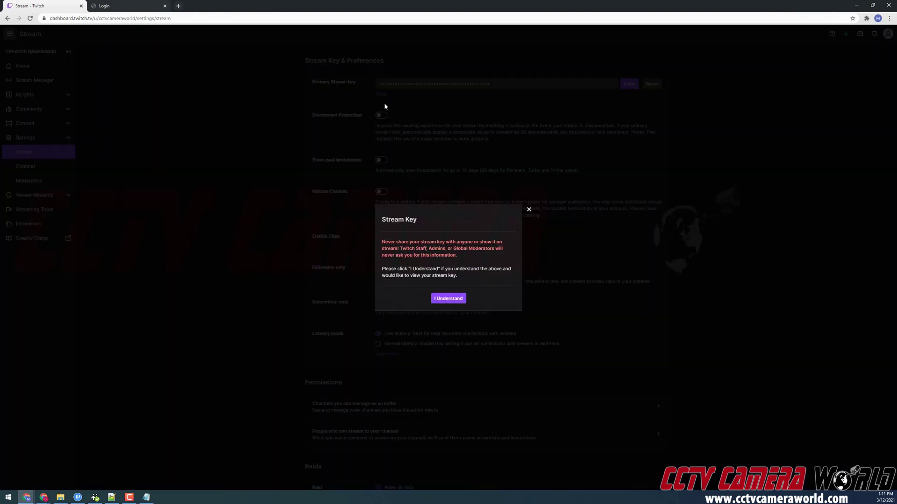
pyautogui.click(447, 298)
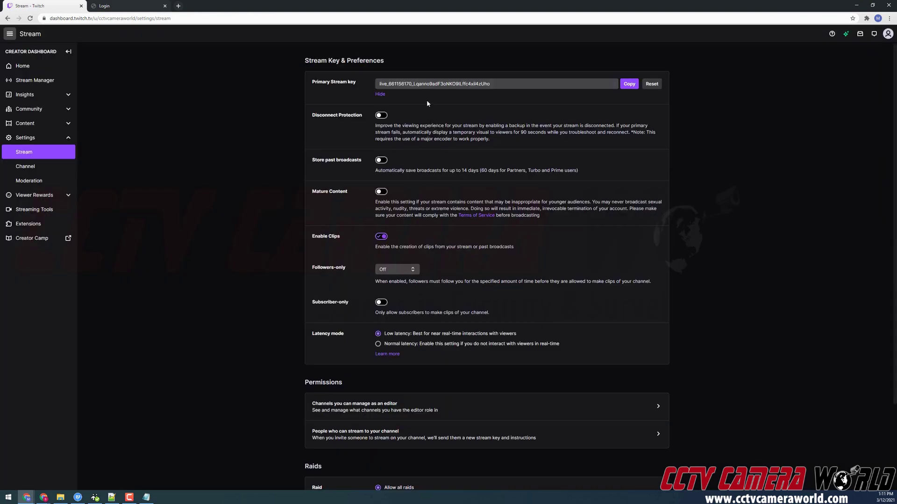
pyautogui.click(630, 85)
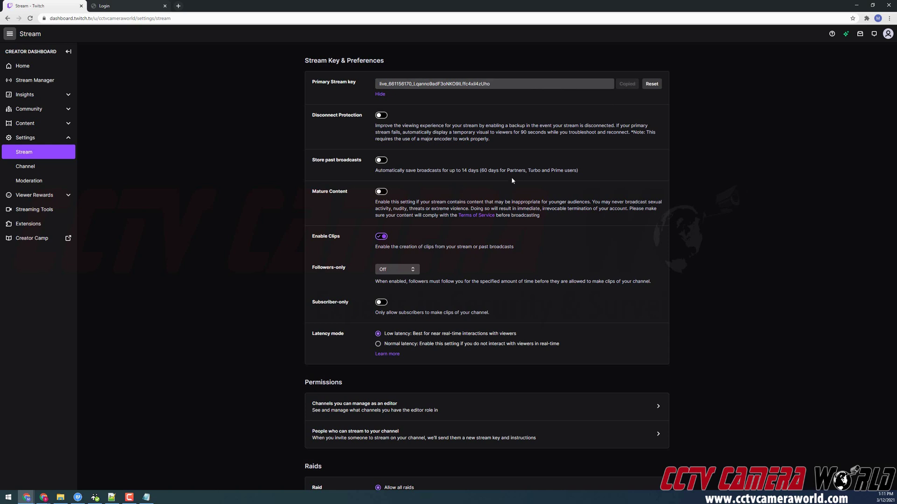
# Paste the copied primary stream key into the blank Notepad note.
pyautogui.click(147, 498)
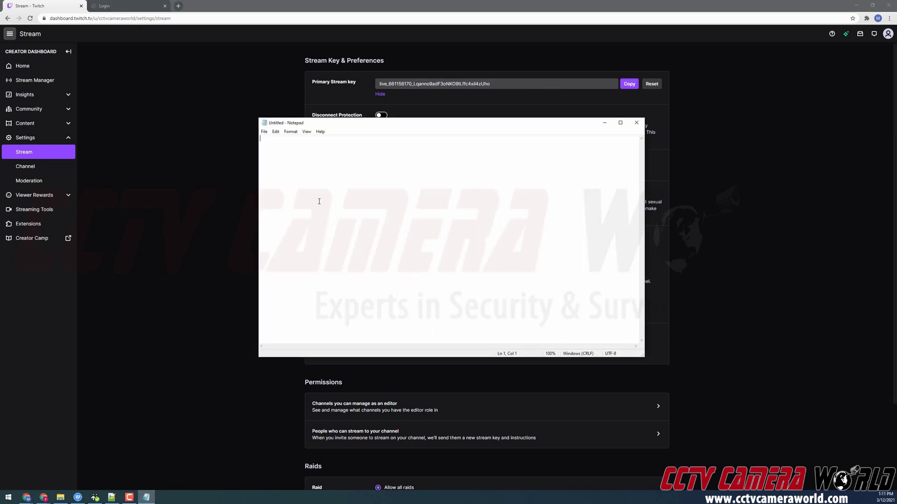
pyautogui.rightClick(310, 149)
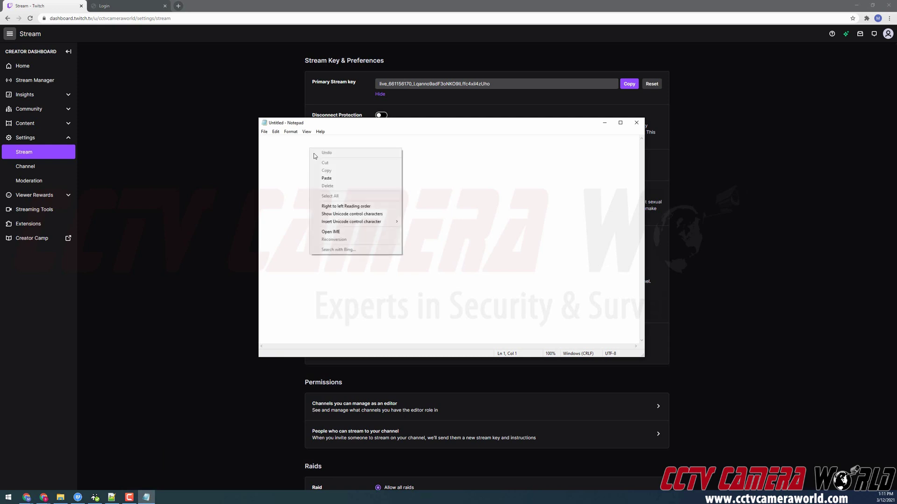
pyautogui.click(328, 178)
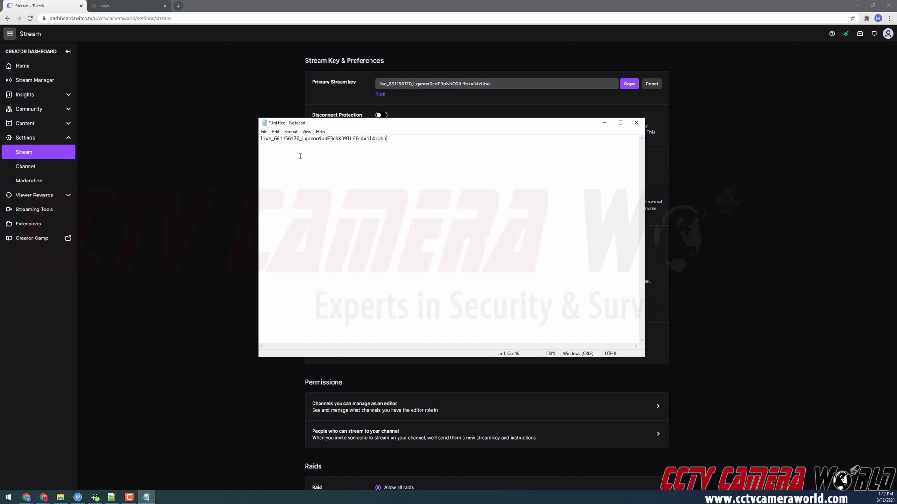
pyautogui.click(149, 103)
# Load Google in a new tab and search for 'twitch ingest server'.
pyautogui.click(178, 6)
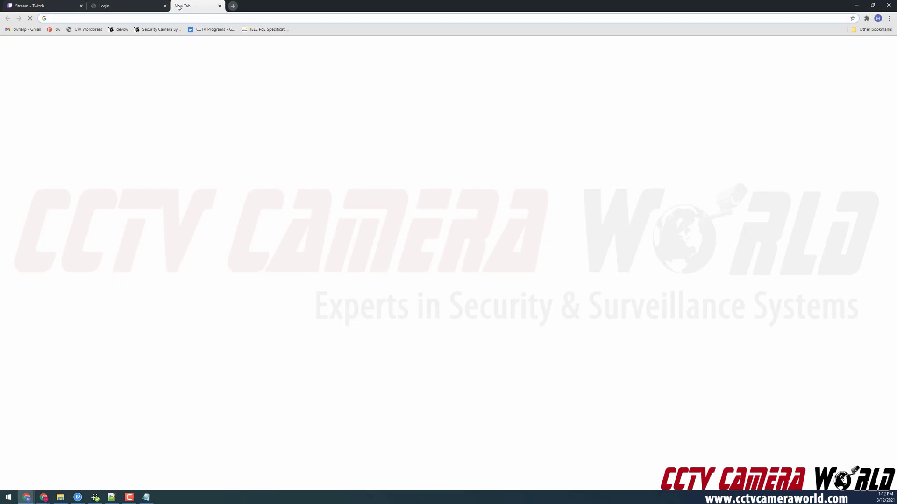
pyautogui.write('google.')
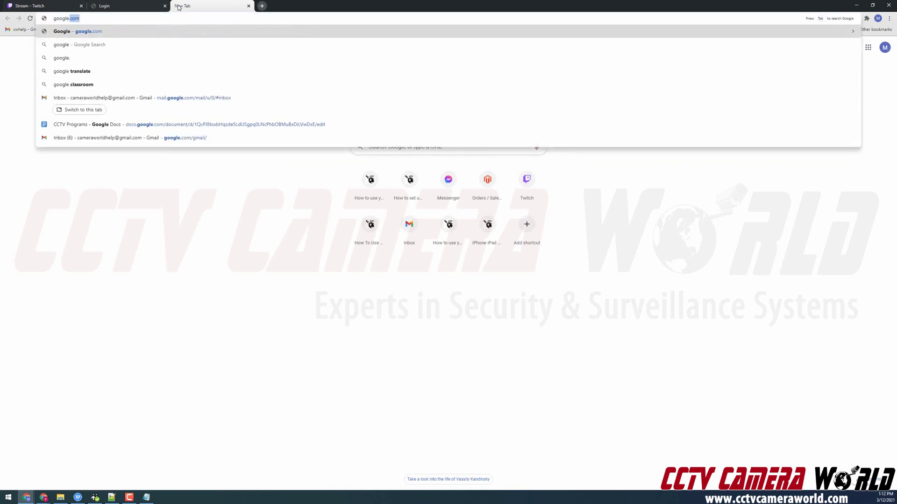
pyautogui.press('Return')
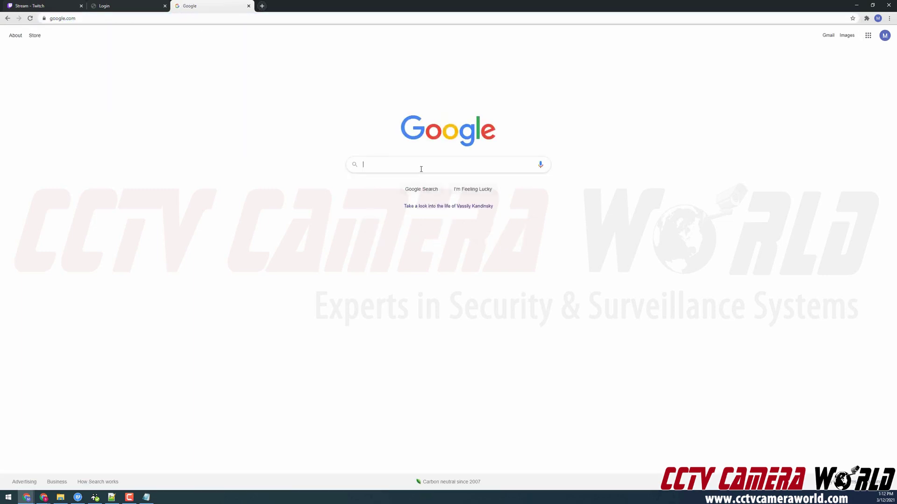
pyautogui.write('twitch i')
pyautogui.write('nges')
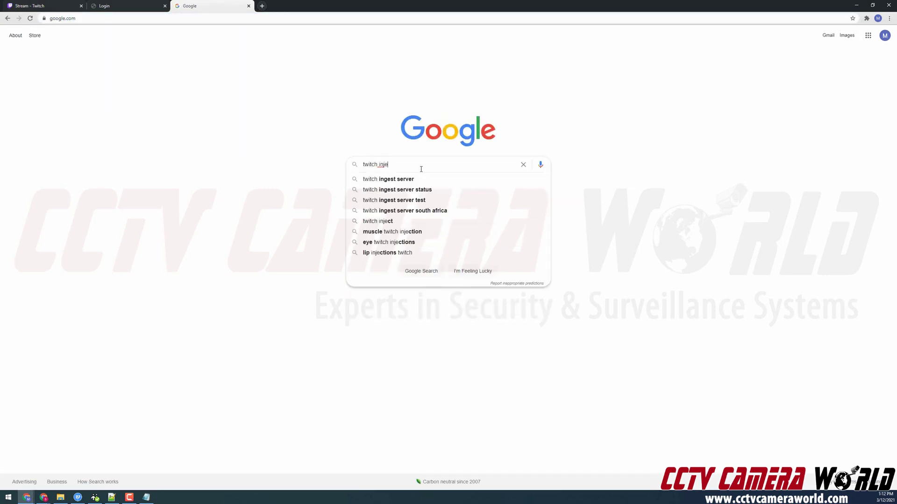
pyautogui.write('t server')
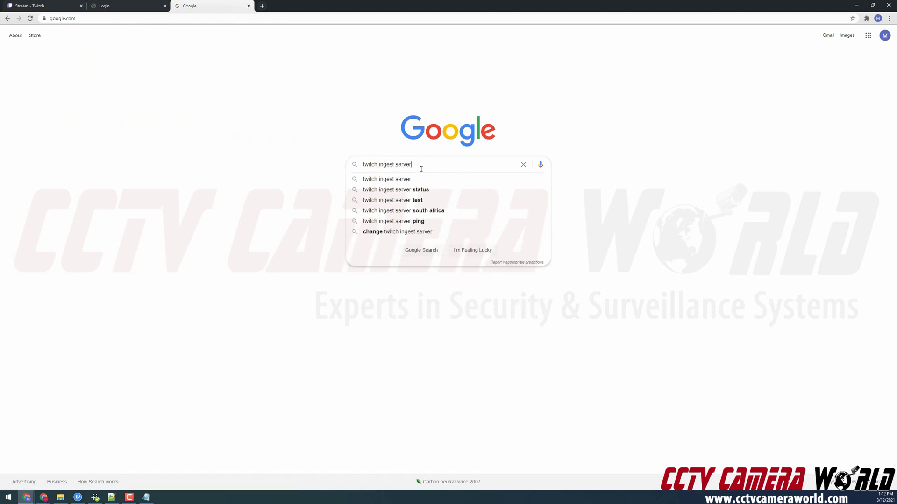
pyautogui.press('Return')
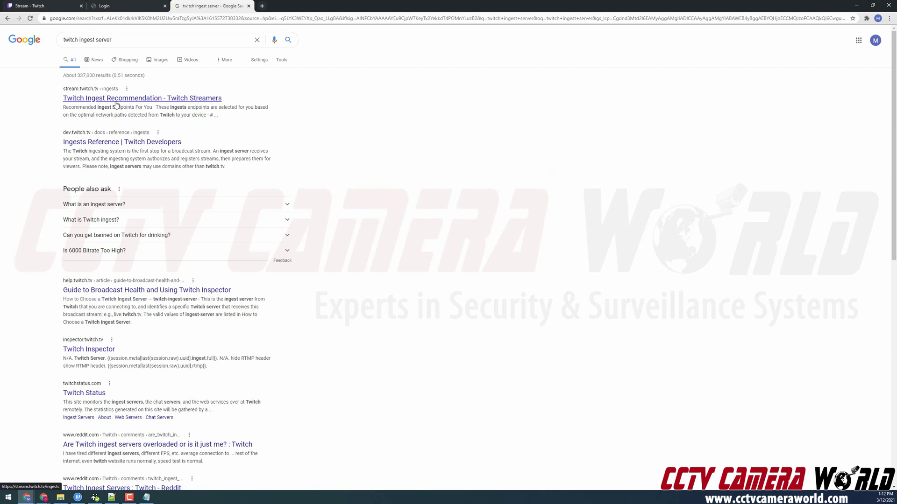
# On the ingest recommendation page, copy the Ashburn address rtmp://iad05.contribute.live-video.net/app/.
pyautogui.click(136, 102)
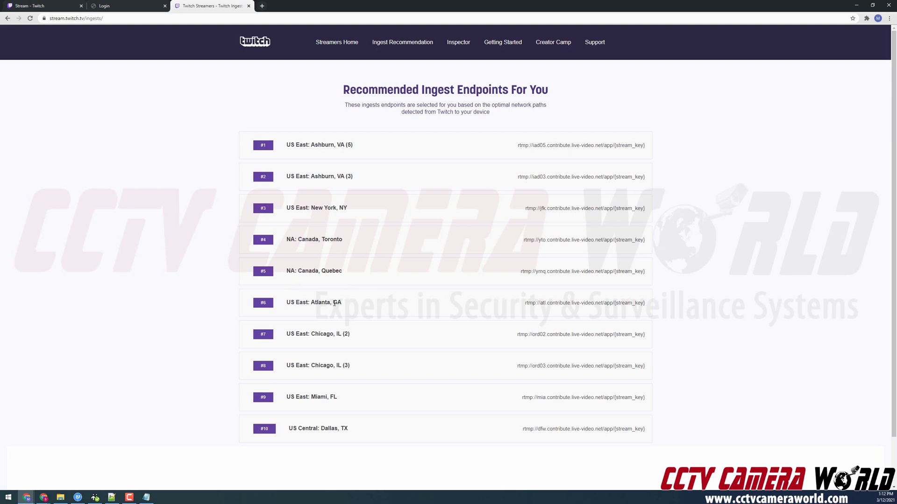
pyautogui.scroll(-2, 327, 315)
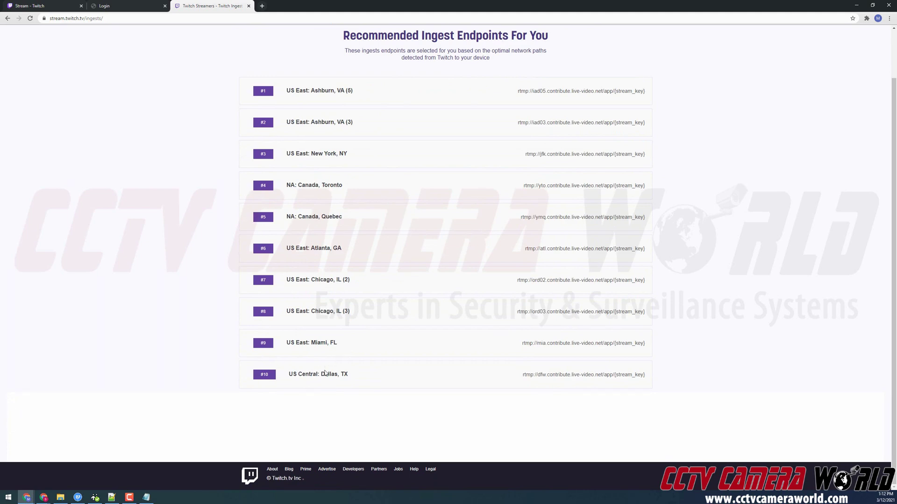
pyautogui.scroll(2, 394, 369)
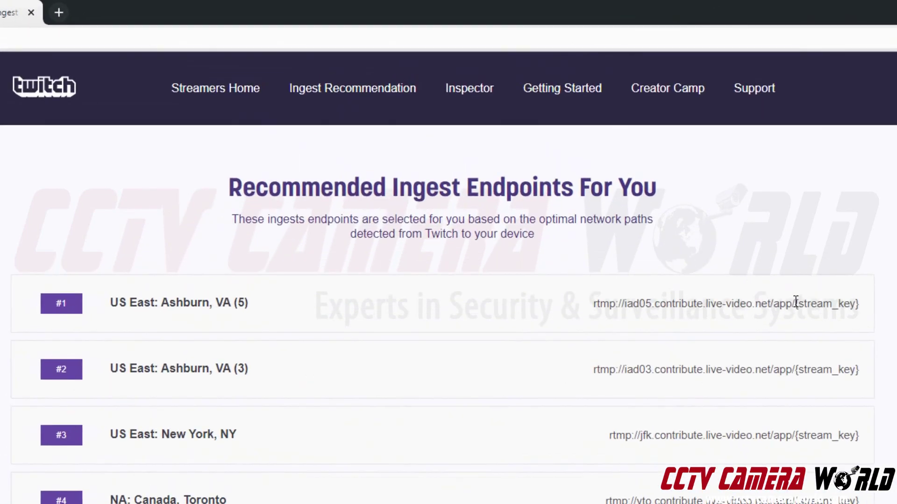
pyautogui.moveTo(797, 302); pyautogui.dragTo(592, 304)
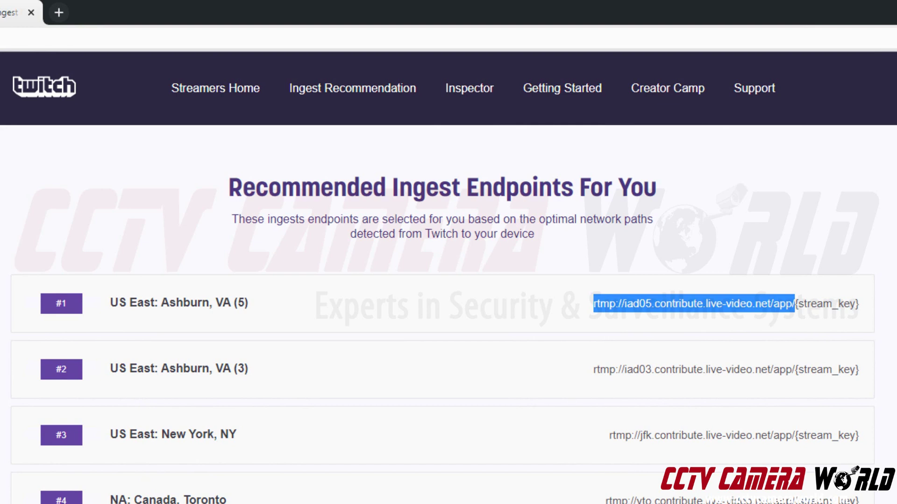
pyautogui.click(797, 304)
pyautogui.moveTo(798, 304); pyautogui.dragTo(593, 304)
pyautogui.rightClick(606, 304)
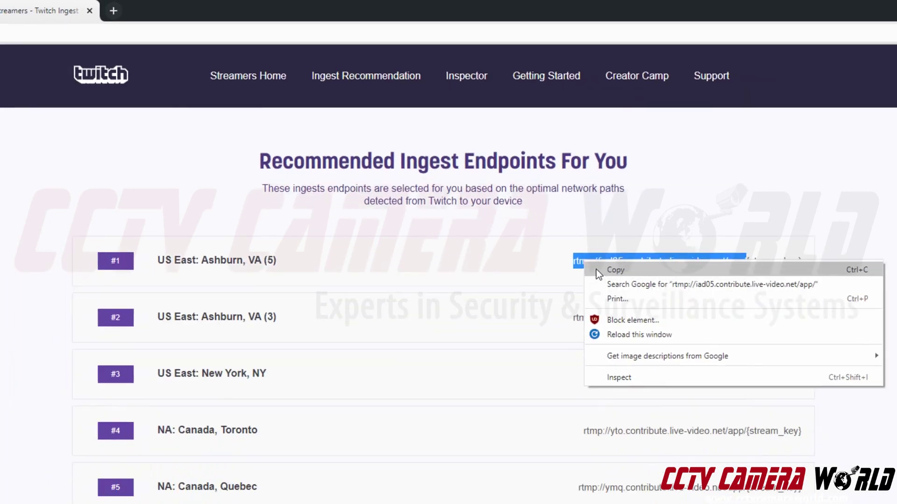
pyautogui.click(620, 314)
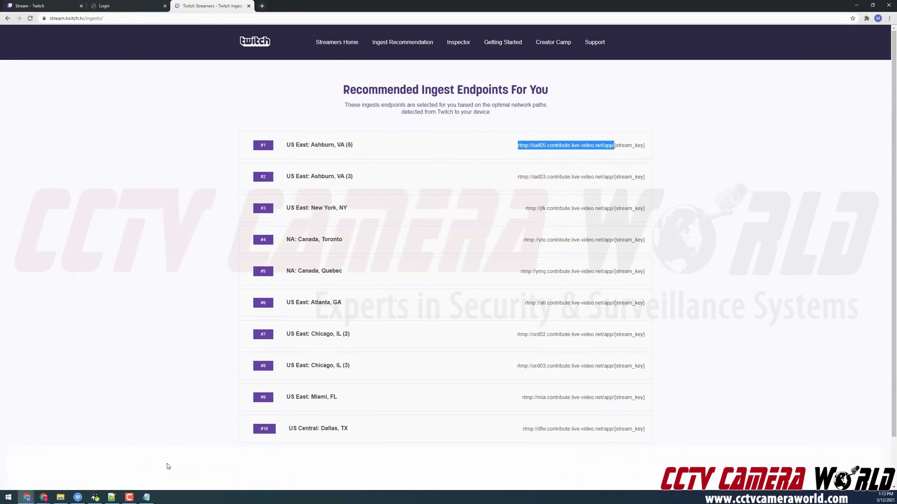
# Paste the iad05 ingest address onto lines 2 and 6 of the note.
pyautogui.click(146, 498)
pyautogui.press('Return')
pyautogui.rightClick(301, 118)
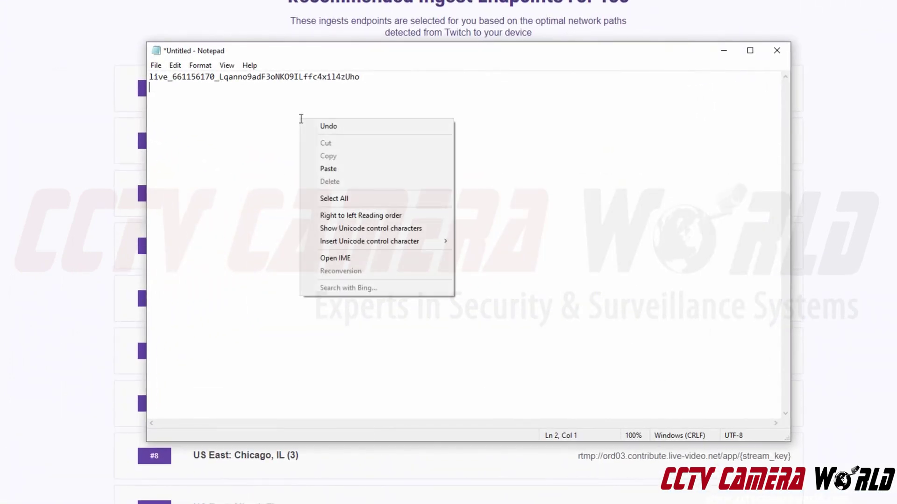
pyautogui.click(348, 169)
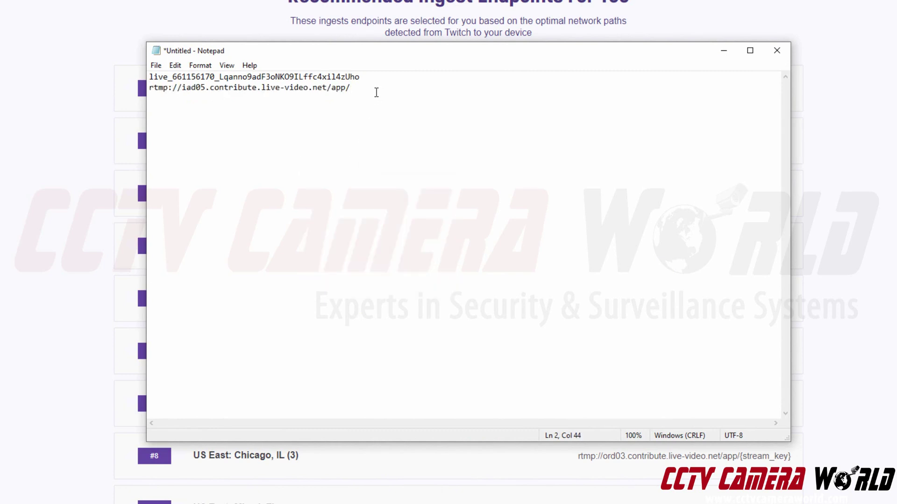
pyautogui.hotkey('ctrl', 'shift', 'Left')
pyautogui.hotkey('ctrl', 'shift', 'Left')
pyautogui.hotkey('ctrl', 'shift', 'Left')
pyautogui.hotkey('ctrl', 'shift', 'Left')
pyautogui.hotkey('ctrl', 'shift', 'Left')
pyautogui.hotkey('ctrl', 'shift', 'Left')
pyautogui.hotkey('ctrl', 'shift', 'Left')
pyautogui.hotkey('ctrl', 'shift', 'Left')
pyautogui.hotkey('ctrl', 'shift', 'Left')
pyautogui.hotkey('ctrl', 'shift', 'Left')
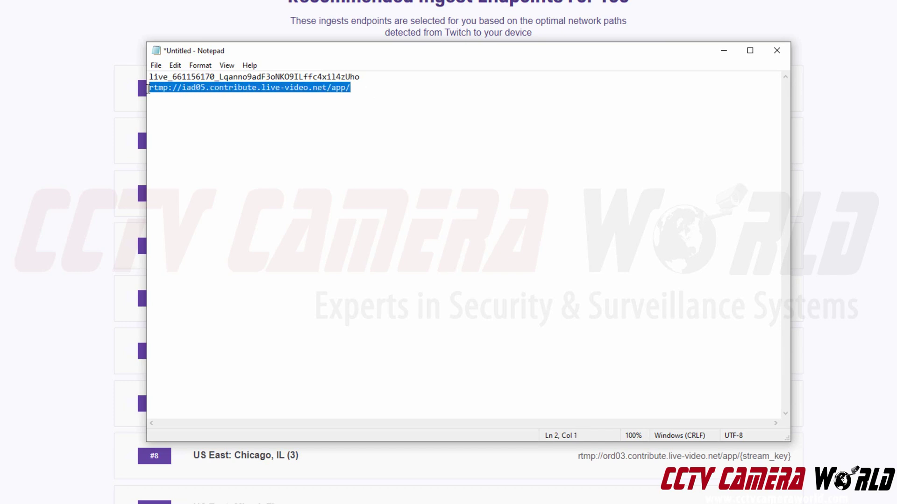
pyautogui.rightClick(336, 87)
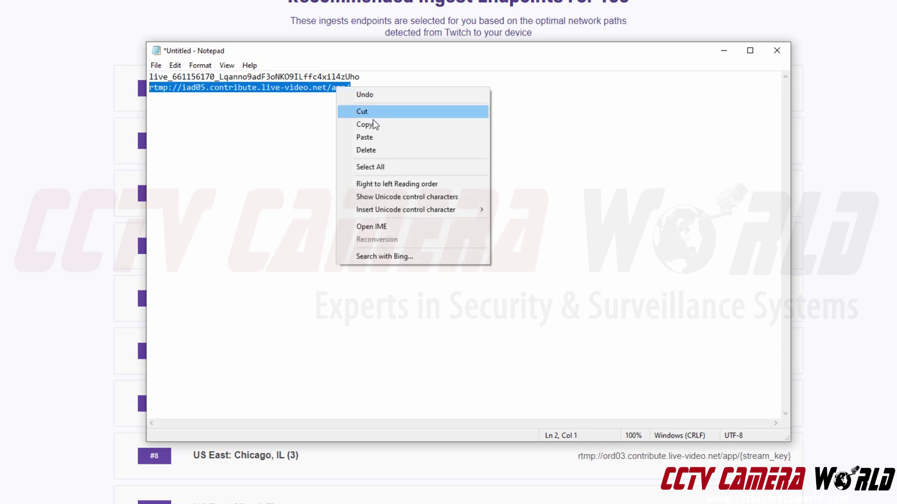
pyautogui.click(365, 124)
pyautogui.click(380, 112)
pyautogui.press('Return')
pyautogui.press('Return')
pyautogui.press('Return')
pyautogui.press('Return')
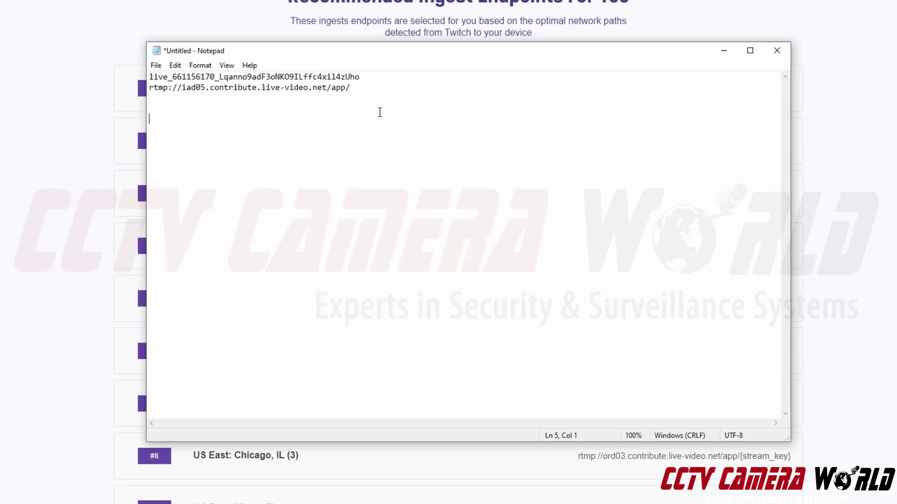
pyautogui.rightClick(363, 137)
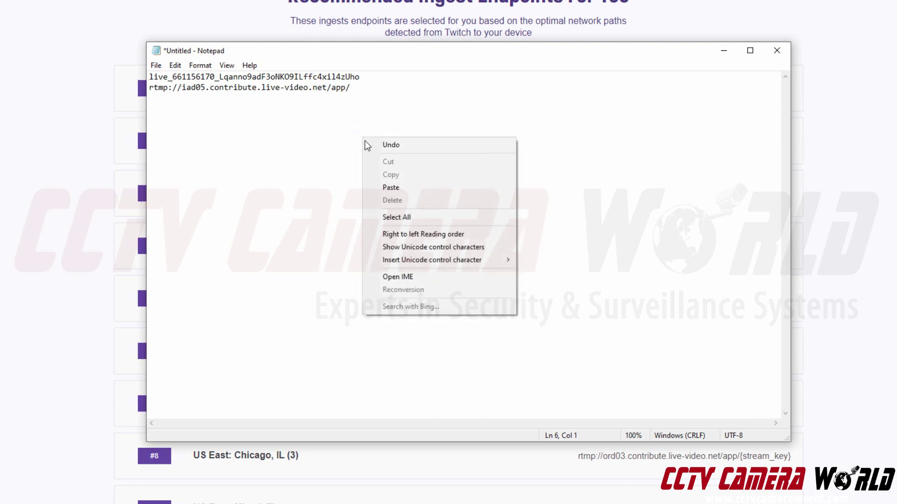
pyautogui.click(397, 188)
# Copy the stream key from line 1 and append it after 'app/' on line 6.
pyautogui.moveTo(360, 77); pyautogui.dragTo(149, 76)
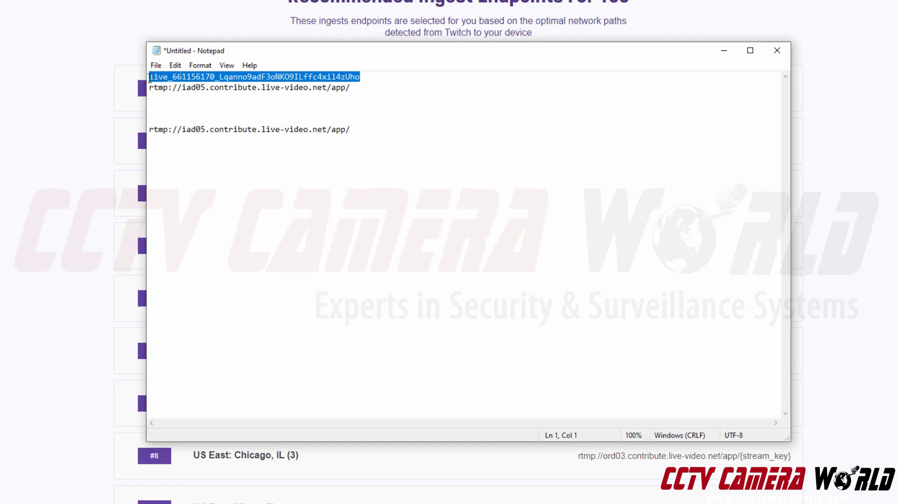
pyautogui.rightClick(166, 79)
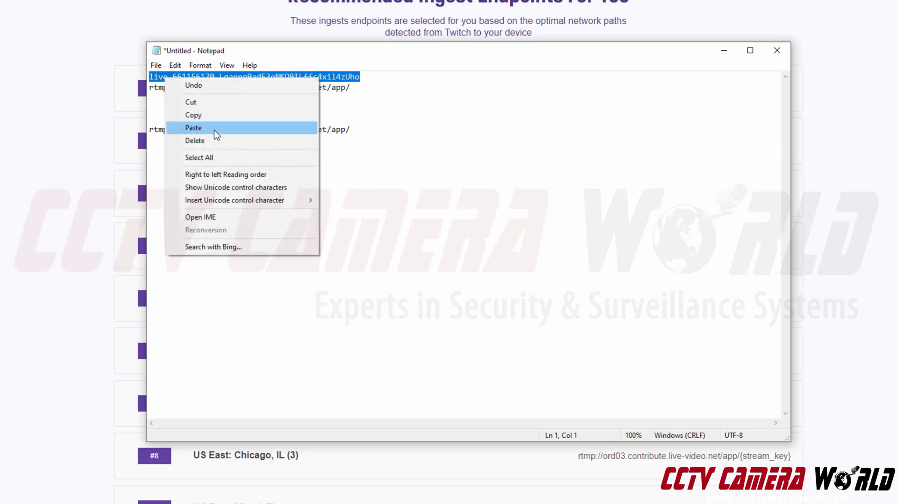
pyautogui.click(213, 116)
pyautogui.click(368, 133)
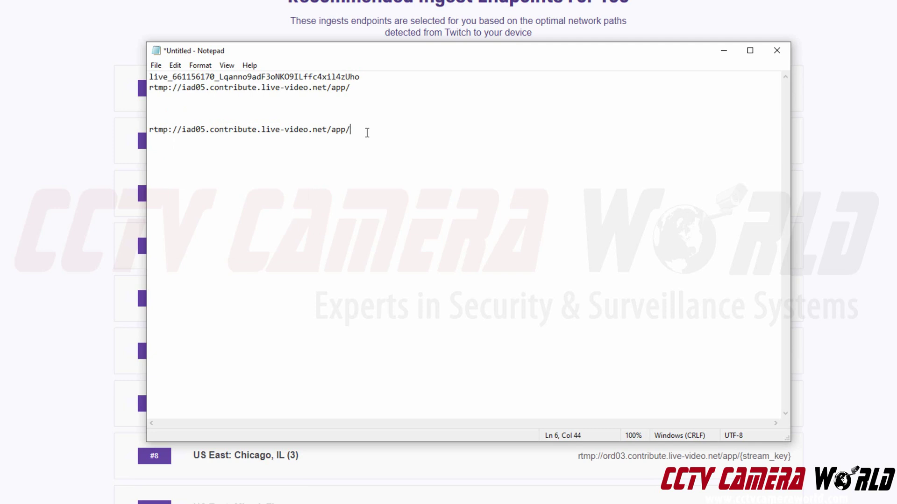
pyautogui.rightClick(368, 133)
pyautogui.click(393, 183)
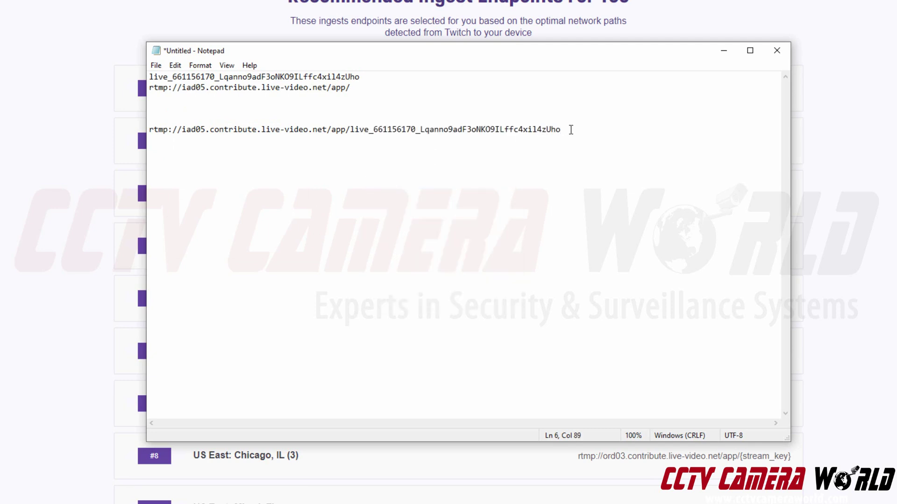
# Copy the complete RTMP URL with stream key from line 6.
pyautogui.moveTo(561, 130); pyautogui.dragTo(150, 138)
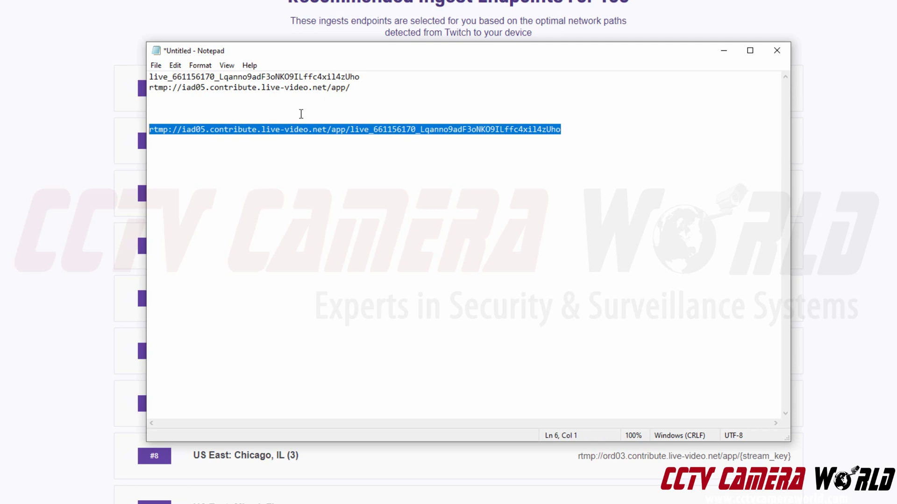
pyautogui.moveTo(369, 90); pyautogui.dragTo(165, 93)
pyautogui.click(369, 135)
pyautogui.moveTo(578, 133); pyautogui.dragTo(146, 129)
pyautogui.rightClick(229, 132)
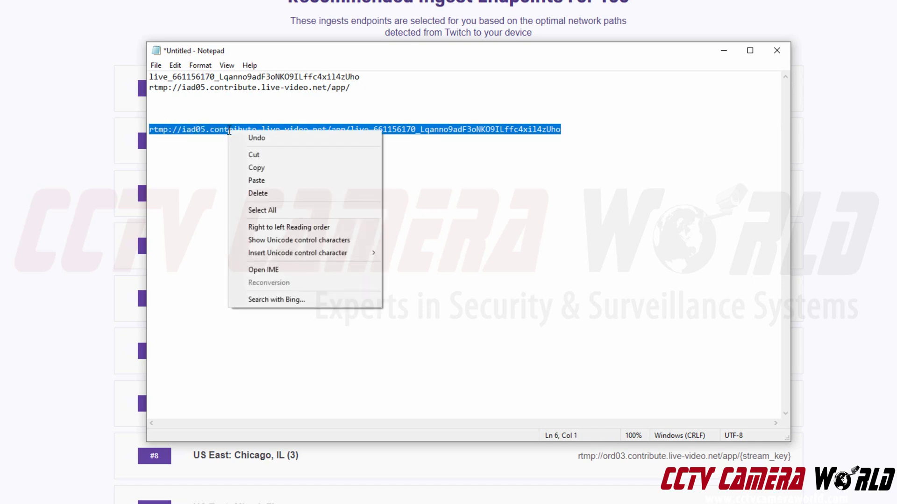
pyautogui.click(248, 168)
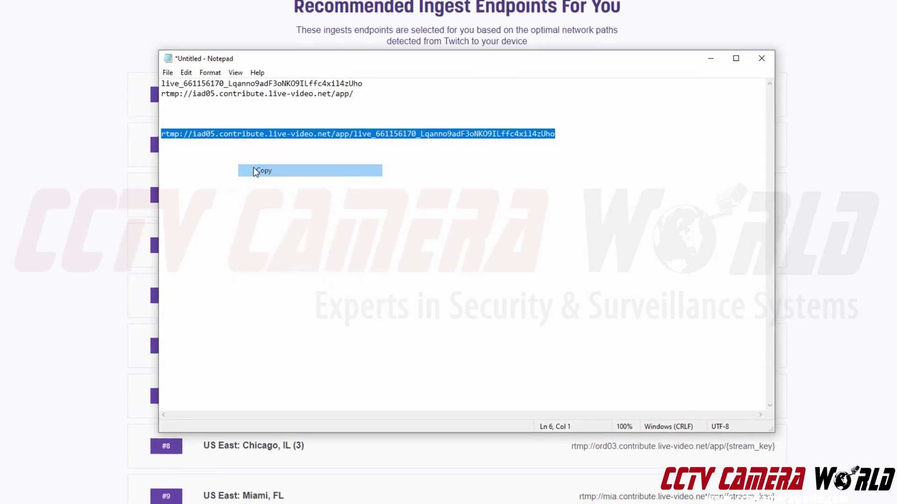
pyautogui.click(236, 161)
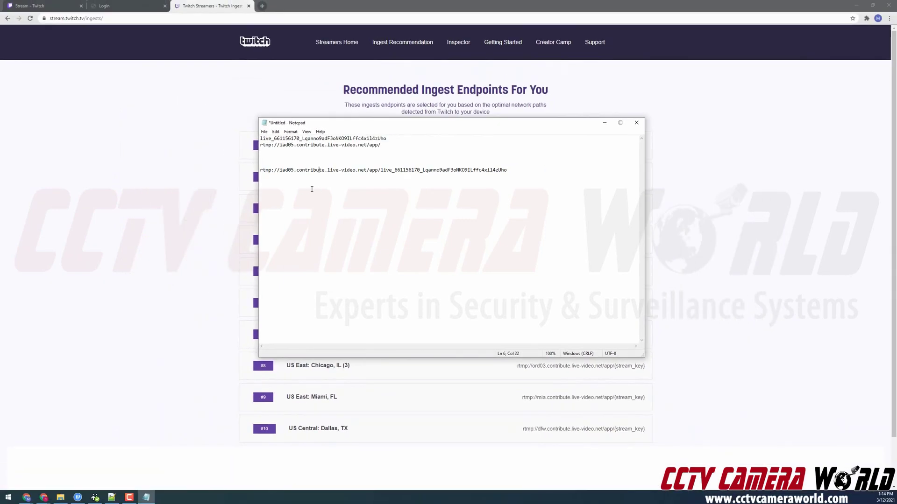
# Log in to the camera with username 'admin' and its password.
pyautogui.click(131, 6)
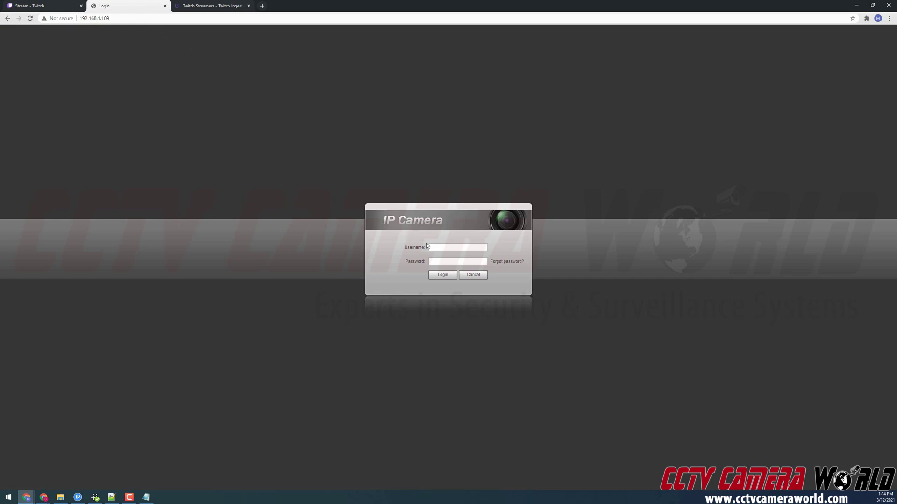
pyautogui.click(434, 248)
pyautogui.write('admin')
pyautogui.press('Tab')
pyautogui.click(442, 276)
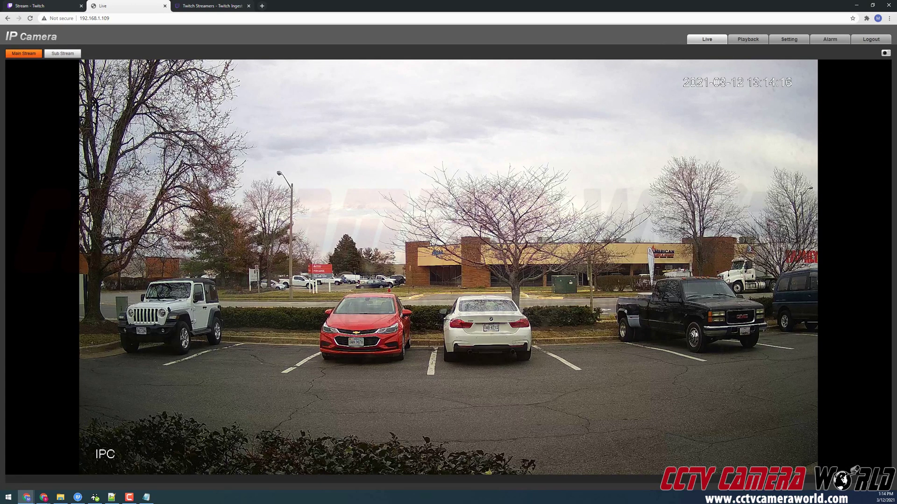
# Open Network > TCP/IP in the camera settings and check the preferred DNS 8.8.8.8.
pyautogui.click(786, 43)
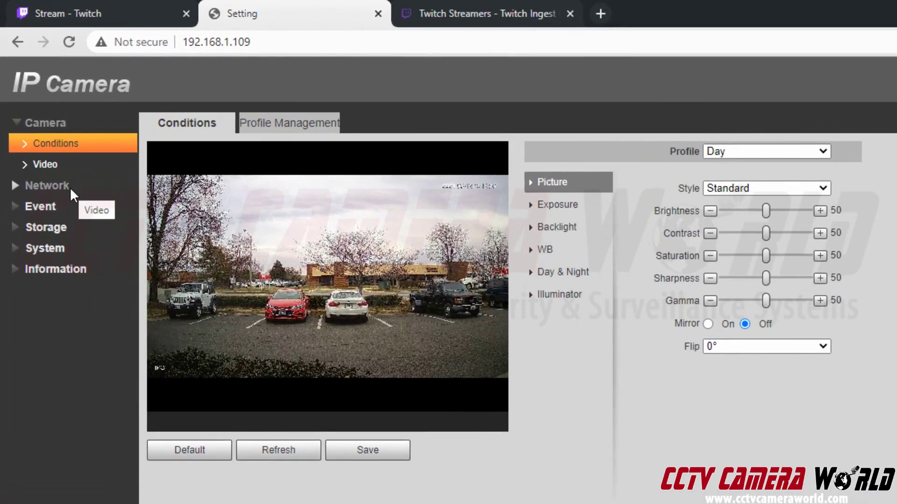
pyautogui.click(69, 187)
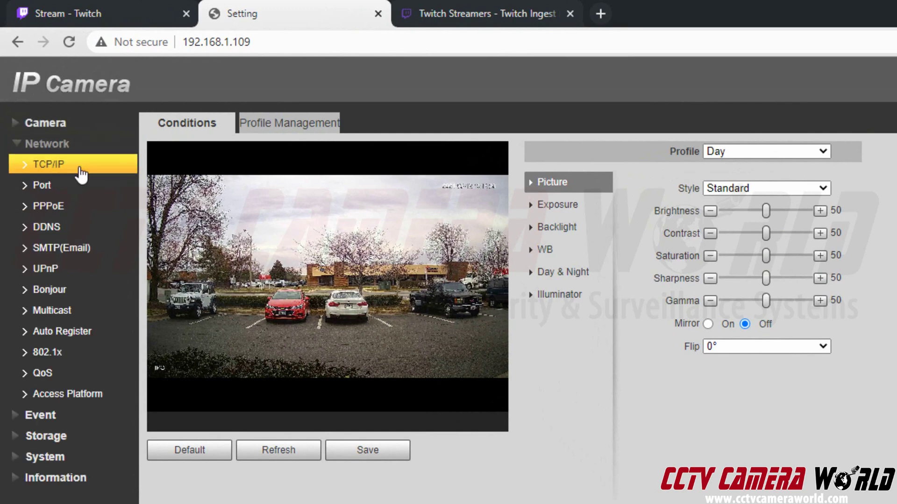
pyautogui.click(80, 174)
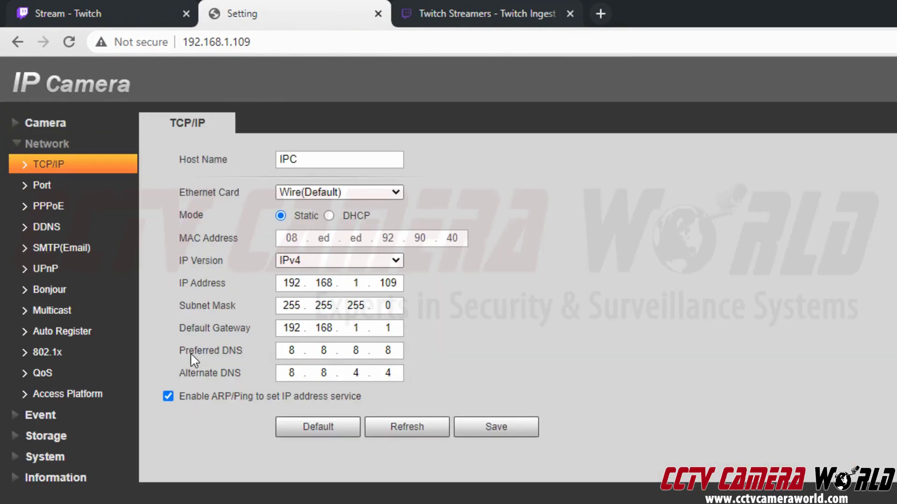
pyautogui.click(287, 353)
# Enable P2P under Access Platform, save it, and refresh until the status reads Online.
pyautogui.click(114, 396)
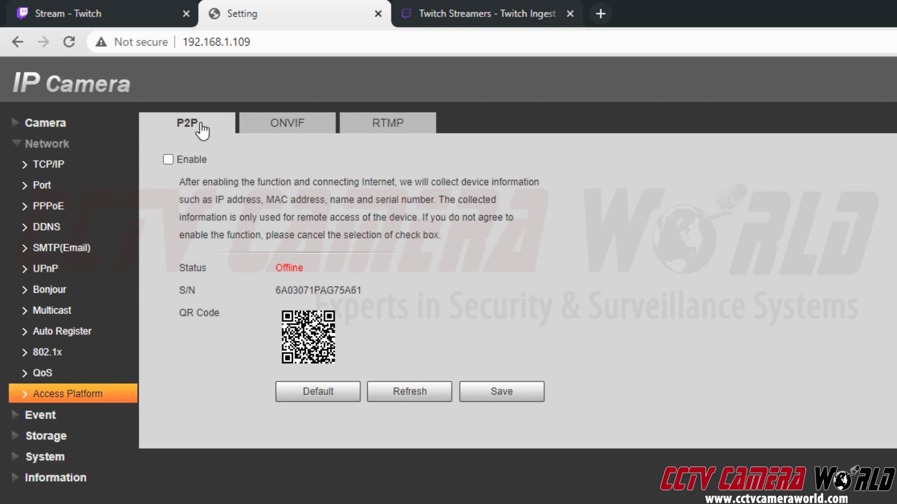
pyautogui.click(168, 159)
pyautogui.click(479, 403)
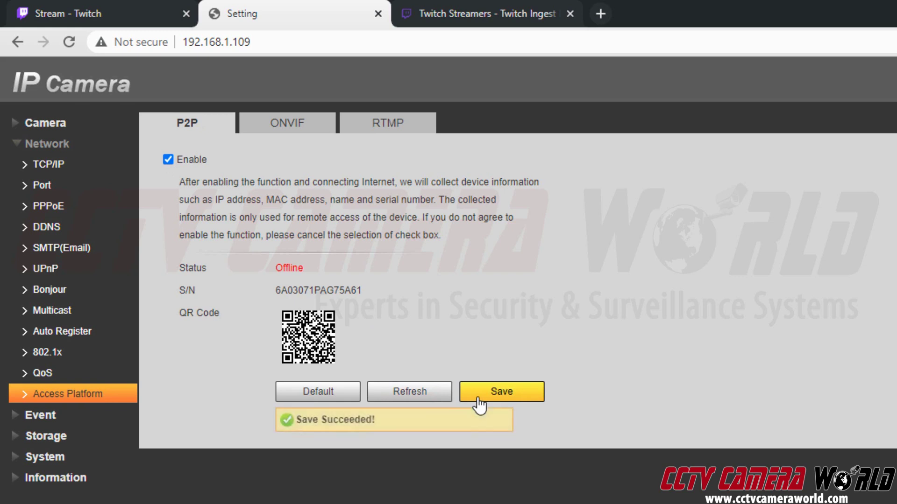
pyautogui.click(403, 397)
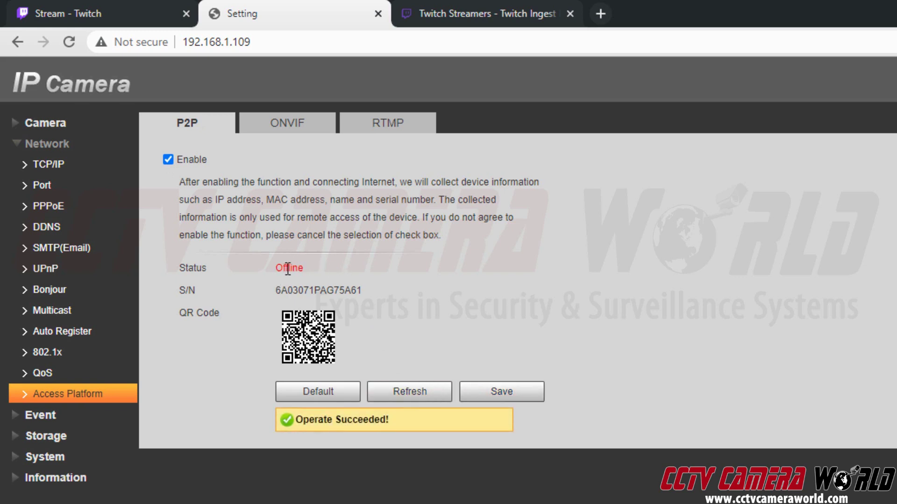
pyautogui.click(427, 396)
pyautogui.click(413, 394)
pyautogui.click(413, 394)
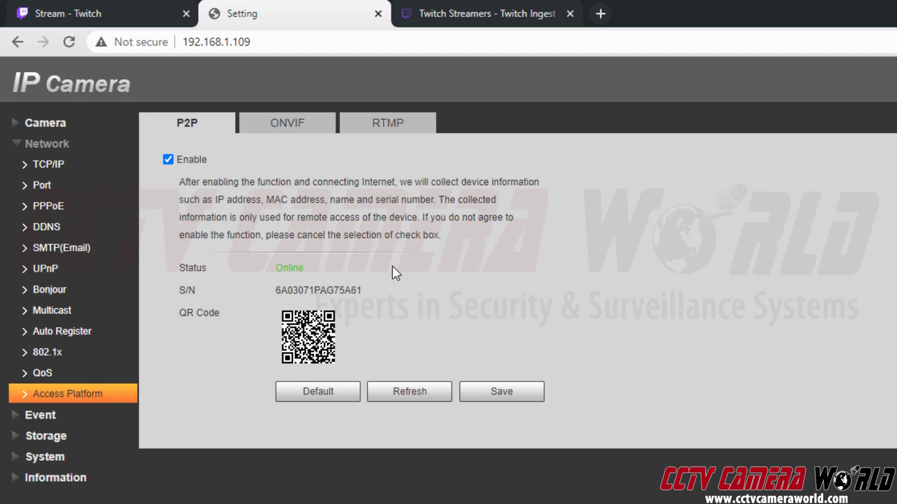
# Set RTMP to Main Stream with a Custom address holding the pasted Twitch ingest URL and key, then save.
pyautogui.click(387, 136)
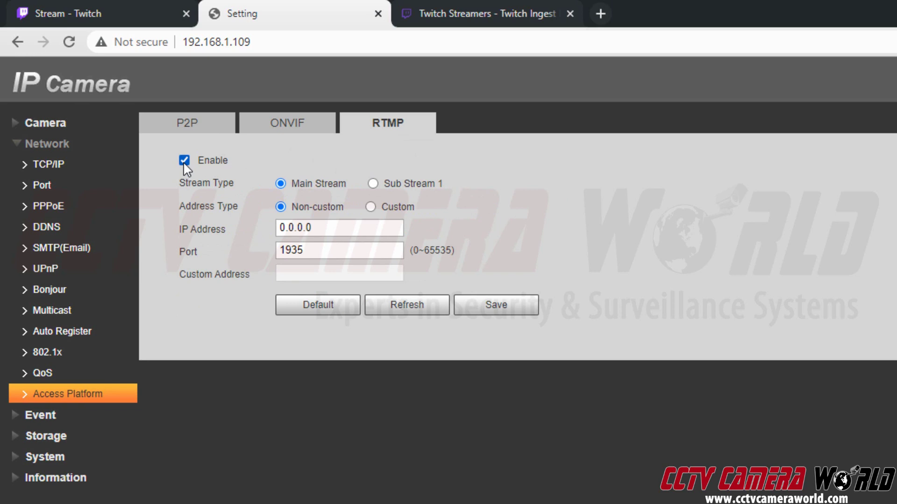
pyautogui.click(371, 207)
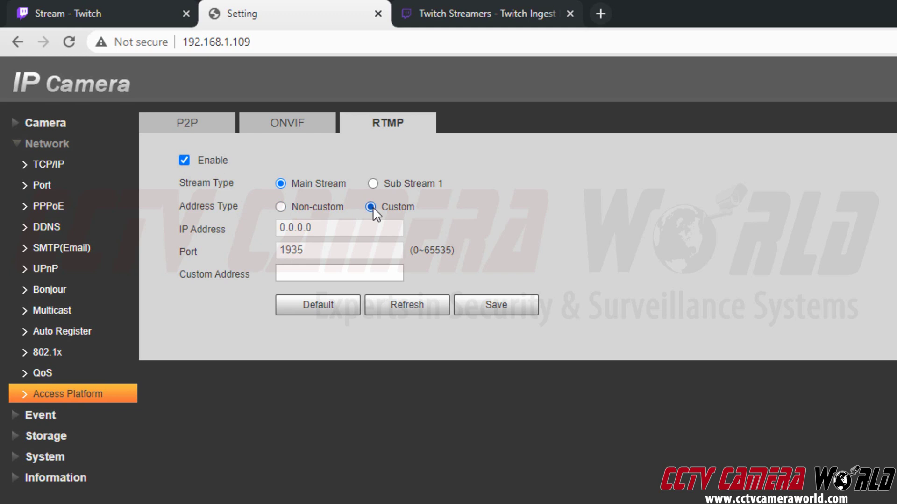
pyautogui.rightClick(306, 276)
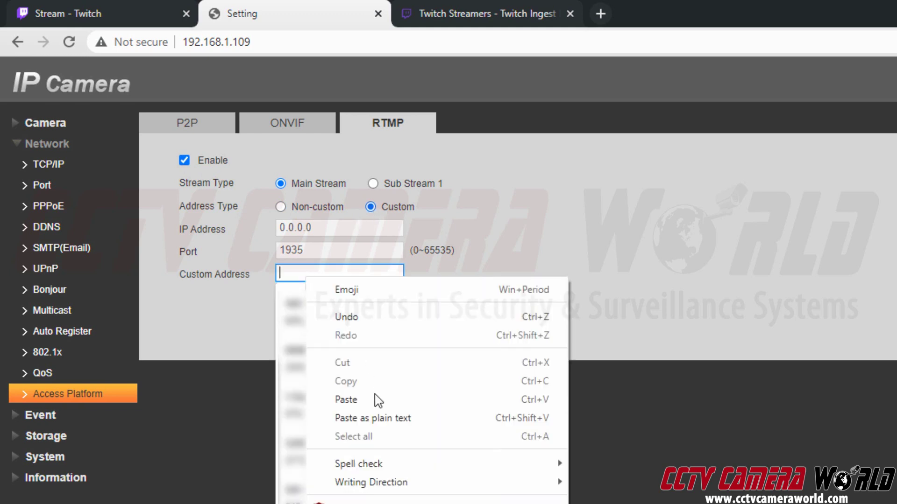
pyautogui.click(346, 400)
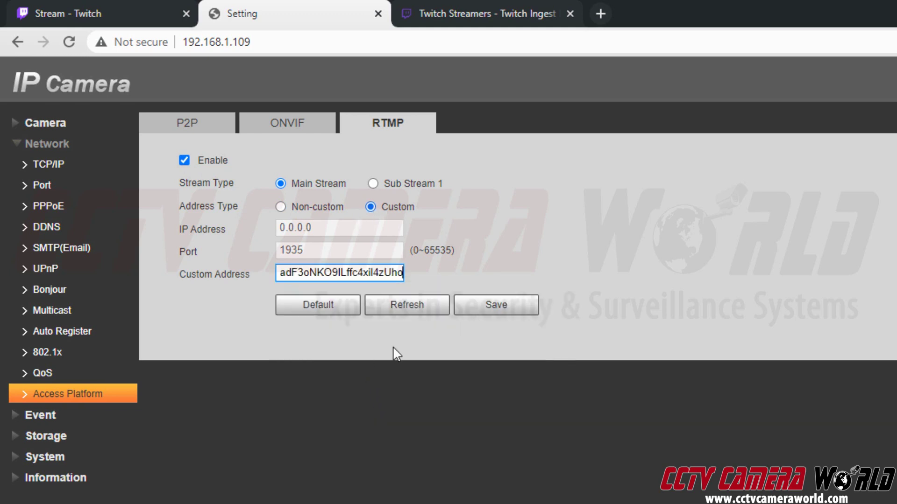
pyautogui.click(492, 313)
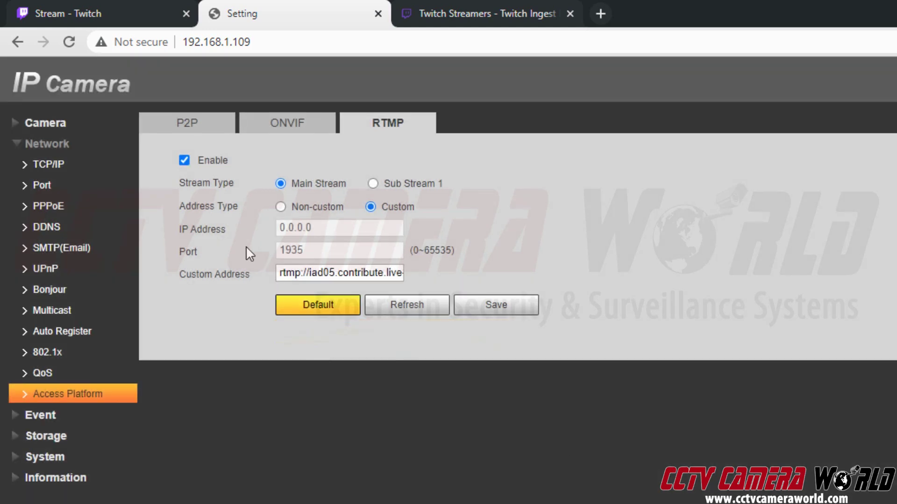
# Open Twitch's Stream Manager and reload its preview player, which still shows error #1000.
pyautogui.click(142, 8)
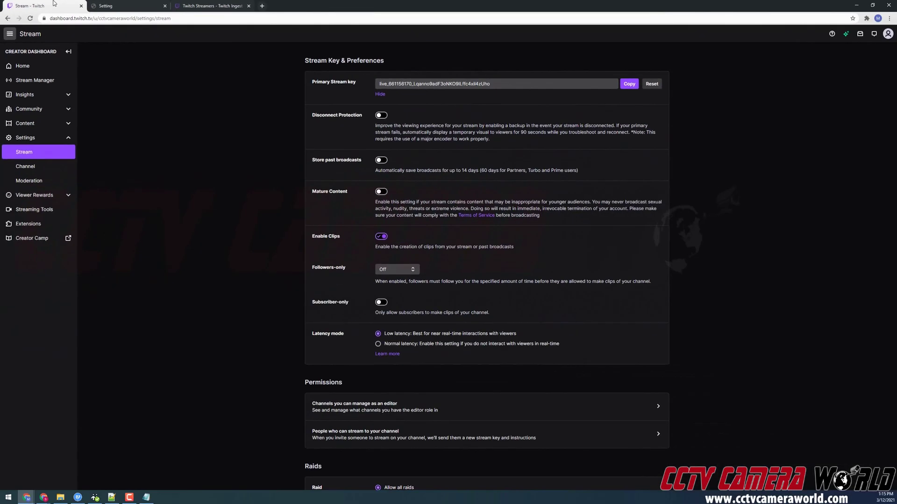
pyautogui.click(36, 81)
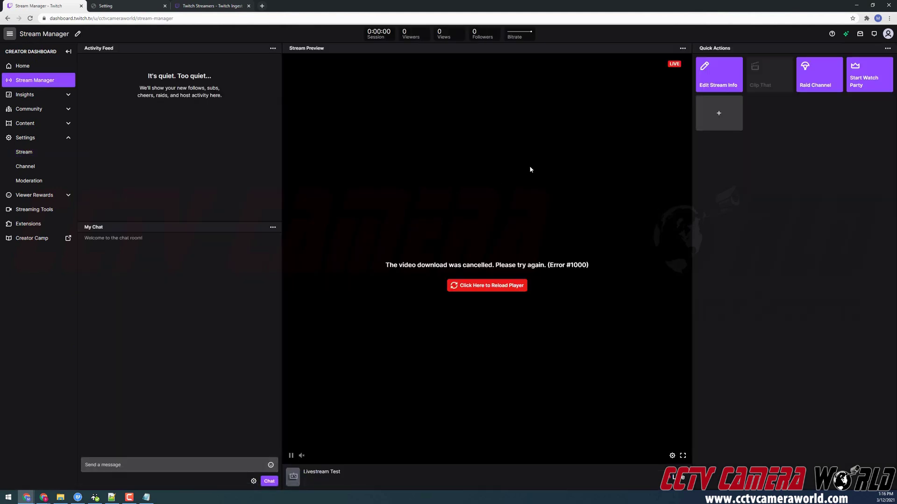
pyautogui.moveTo(382, 267); pyautogui.dragTo(527, 266)
pyautogui.click(523, 266)
pyautogui.click(492, 286)
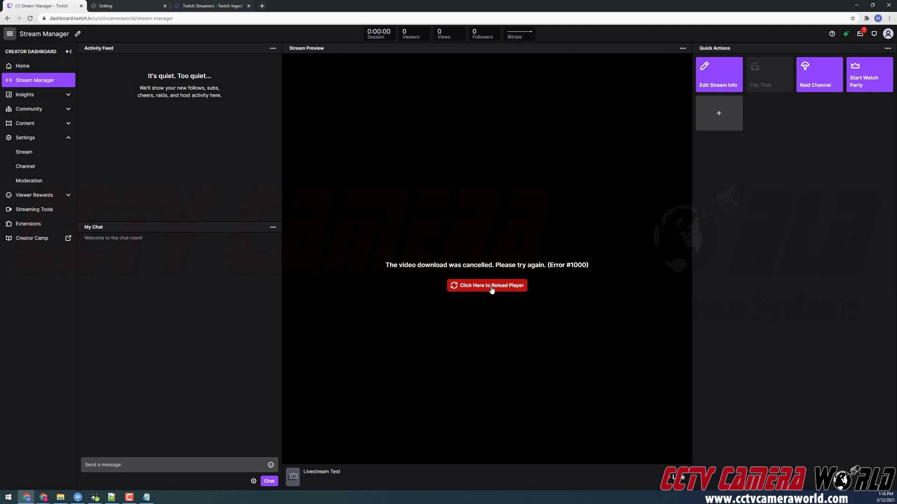
pyautogui.click(492, 287)
# Load twitch.tv/cctvcameraworld in a new browser tab.
pyautogui.click(261, 4)
pyautogui.write('twi')
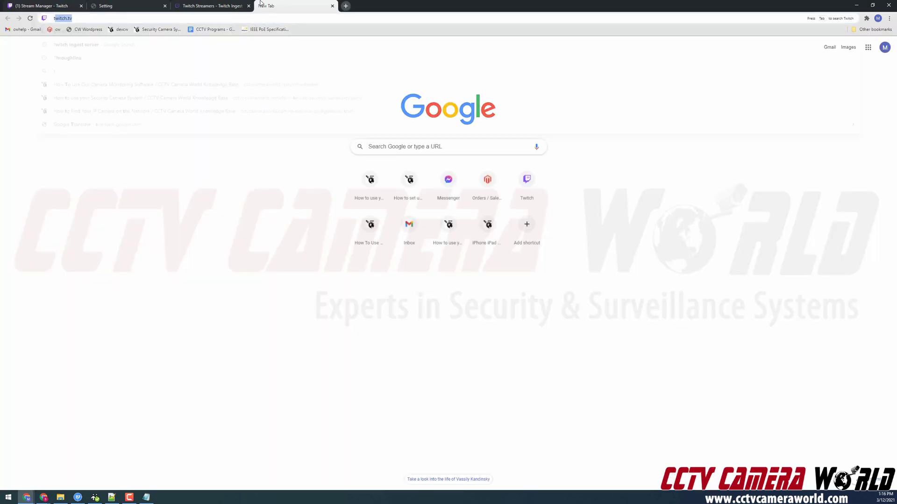
pyautogui.write('tch.tv/cctvcameraworld')
pyautogui.press('Return')
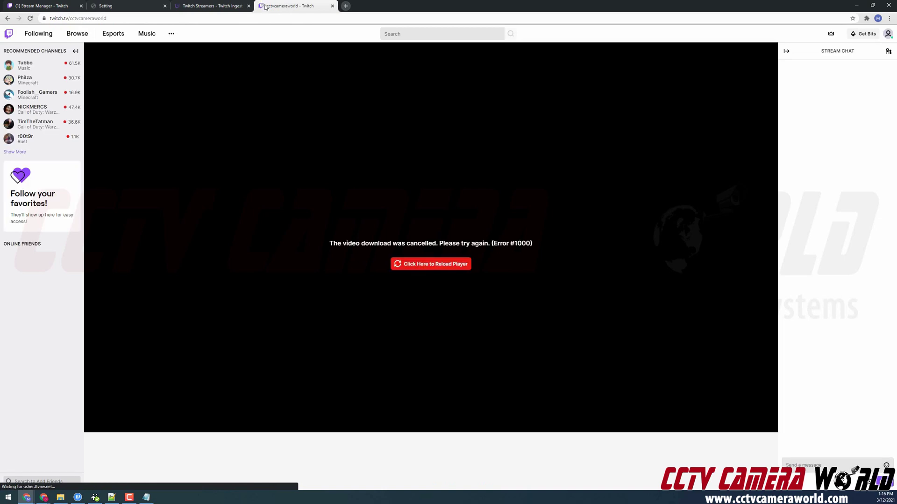
# Reload the channel player until the camera's live parking-lot feed plays.
pyautogui.click(445, 264)
pyautogui.click(445, 264)
pyautogui.click(446, 264)
pyautogui.click(445, 265)
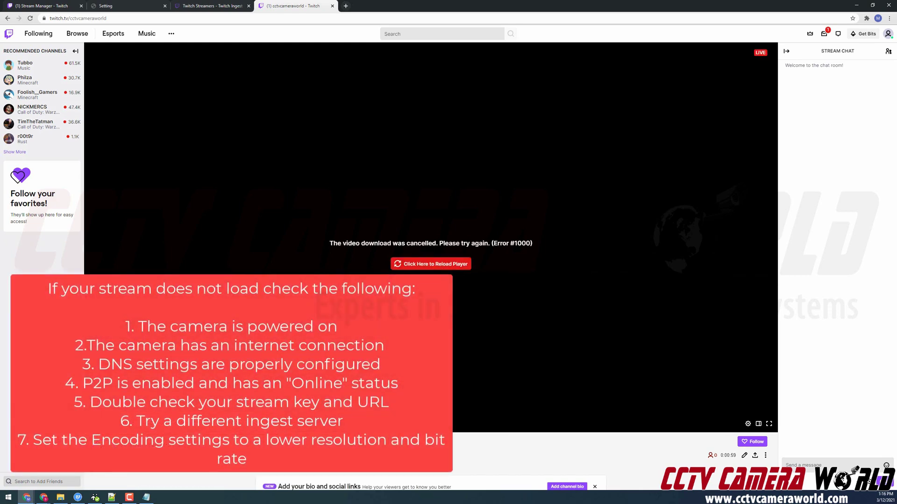
pyautogui.click(416, 265)
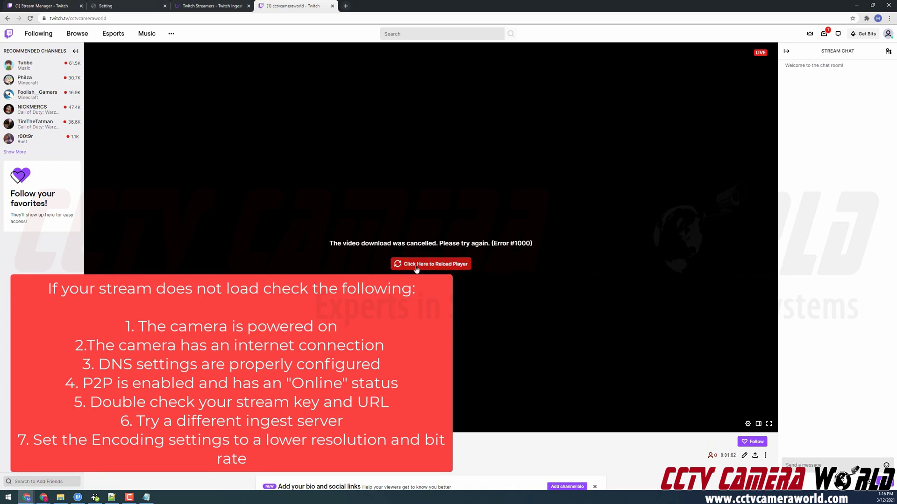
pyautogui.click(416, 265)
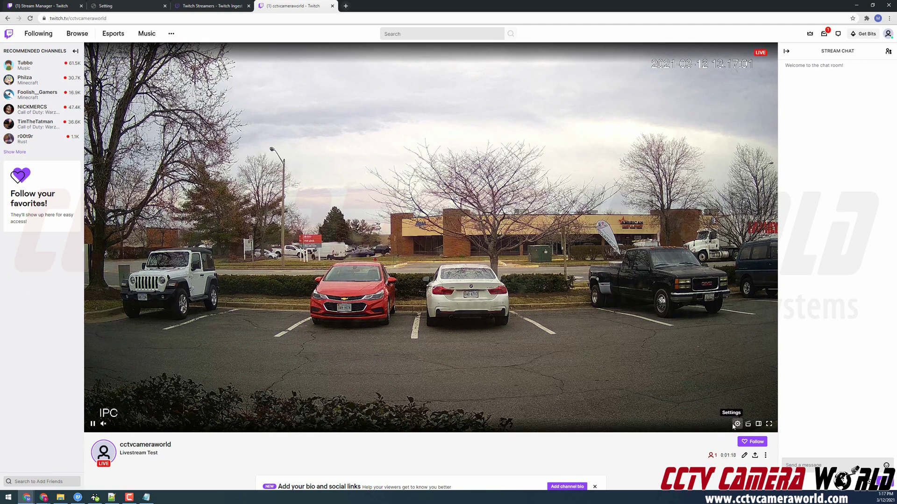
# Change the channel player's quality setting to 2160p (Source) for 4K playback.
pyautogui.click(735, 425)
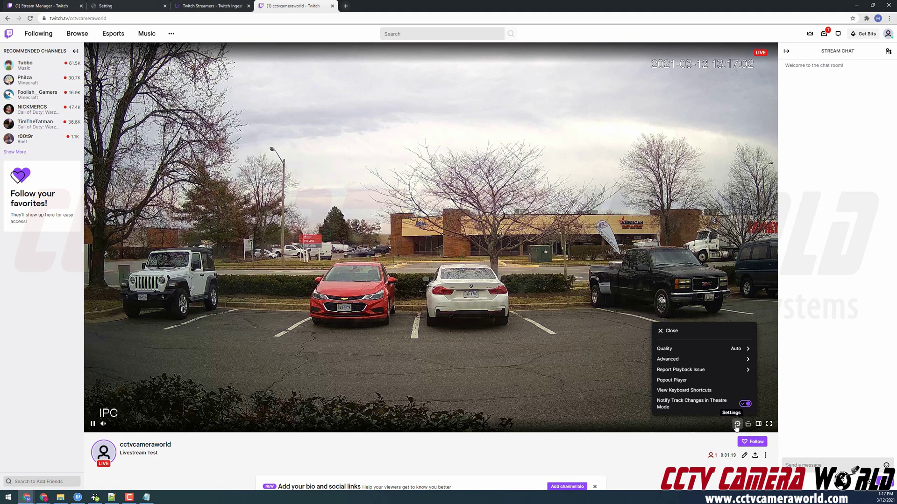
pyautogui.click(698, 350)
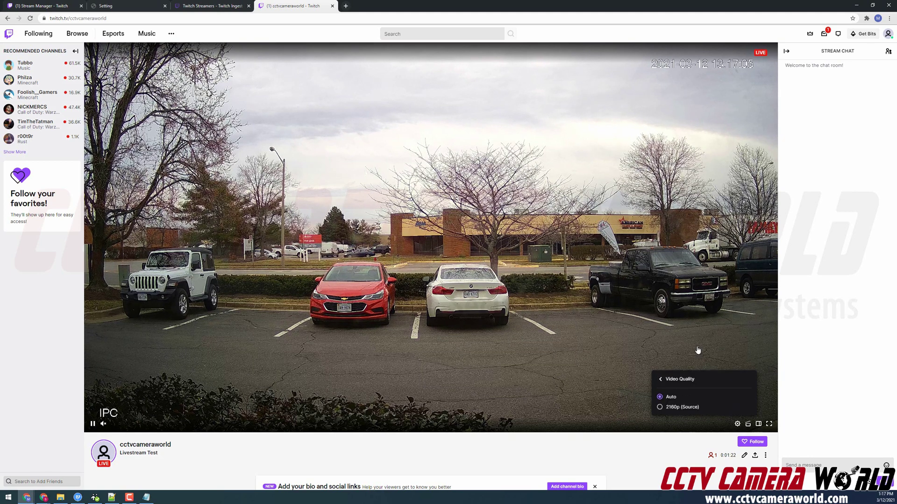
pyautogui.click(675, 411)
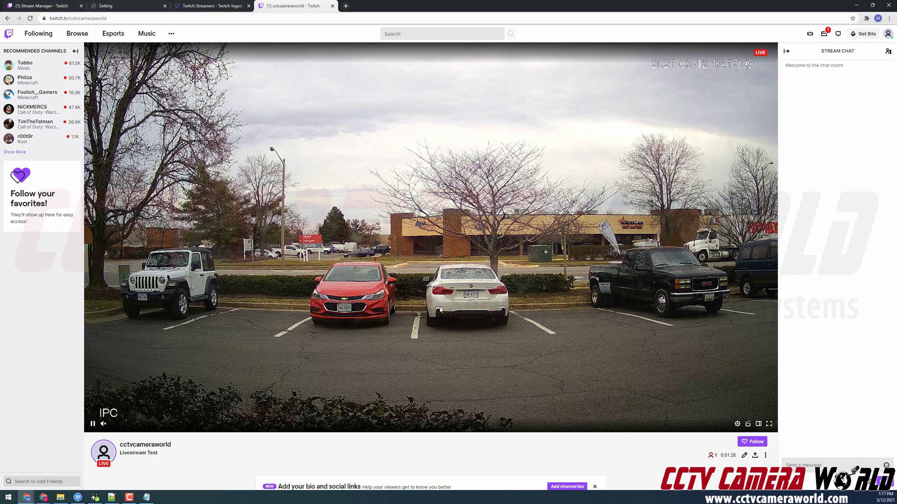